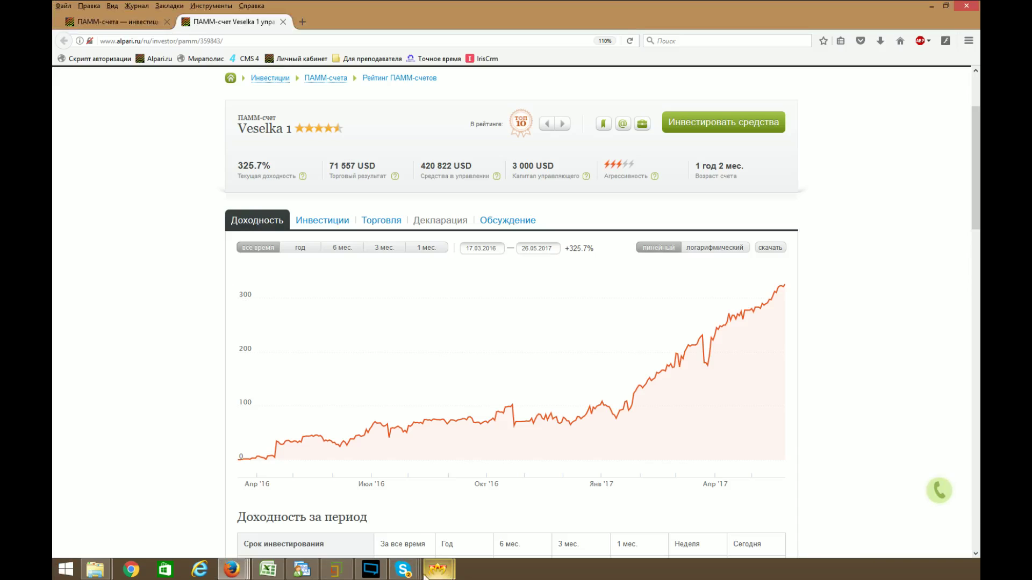
# Mute the microphone in the Skype call and return to the Veselka 1 PAMM account page in Firefox.
pyautogui.moveTo(403, 569)
pyautogui.click(528, 520)
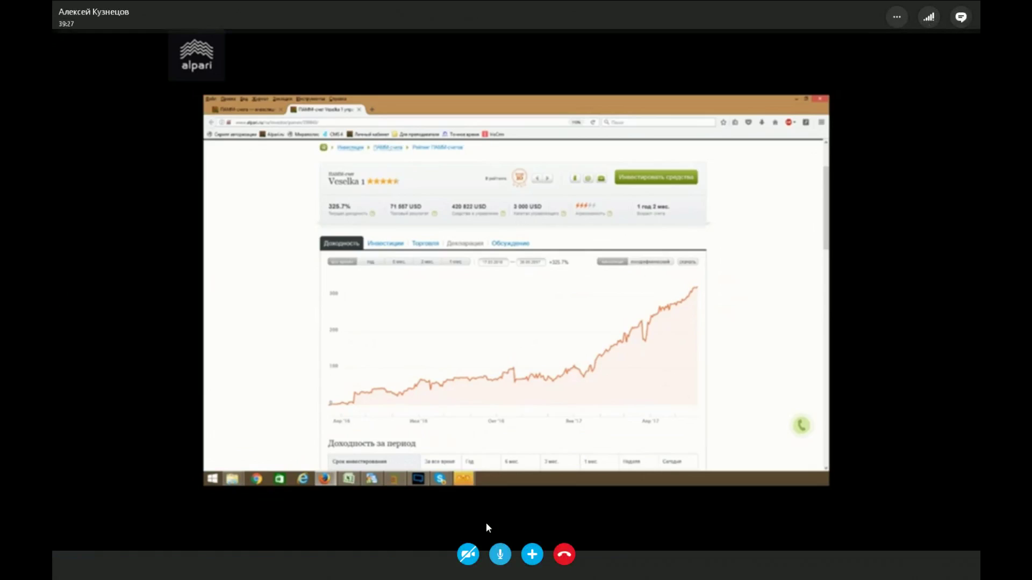
pyautogui.click(500, 555)
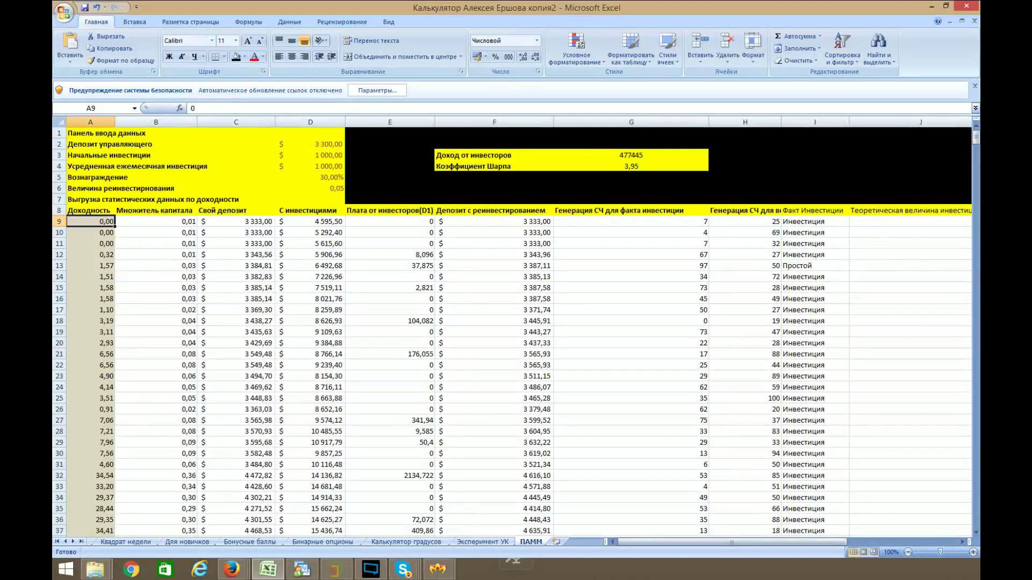
pyautogui.click(932, 8)
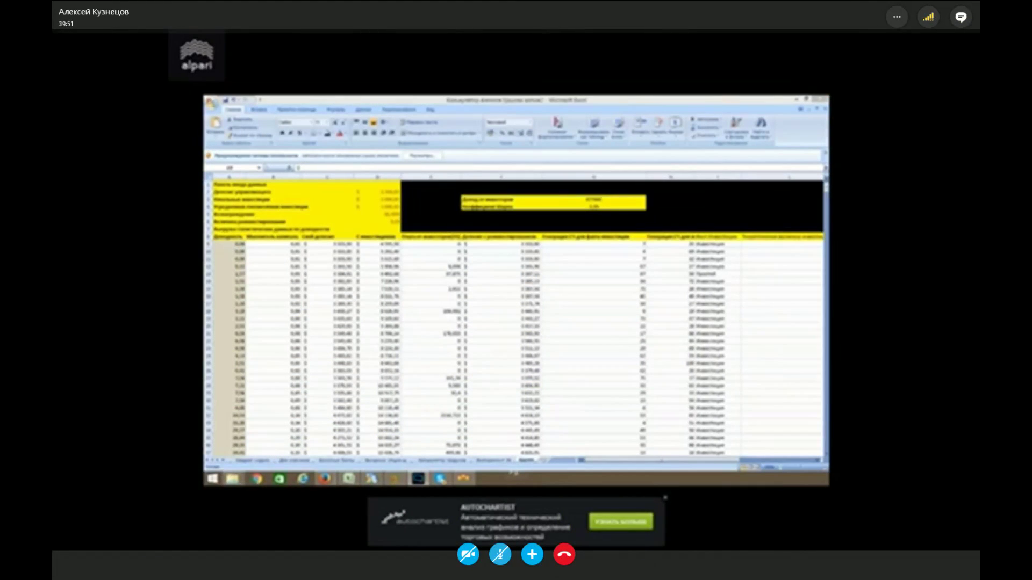
pyautogui.hotkey('alt', 'Tab')
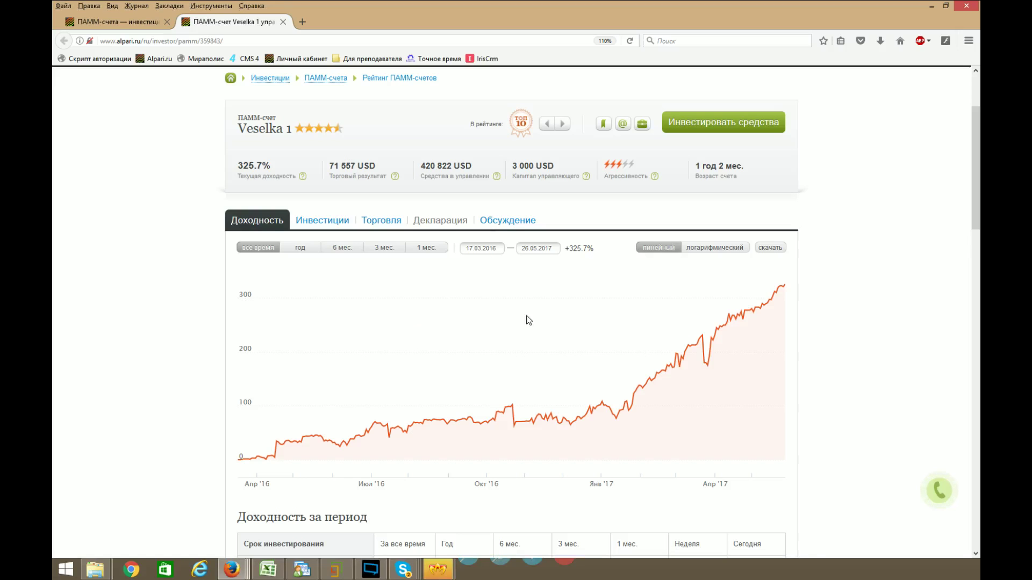
# View the download options for the Veselka 1 monitoring data, then close them without downloading.
pyautogui.scroll(1, 973, 180)
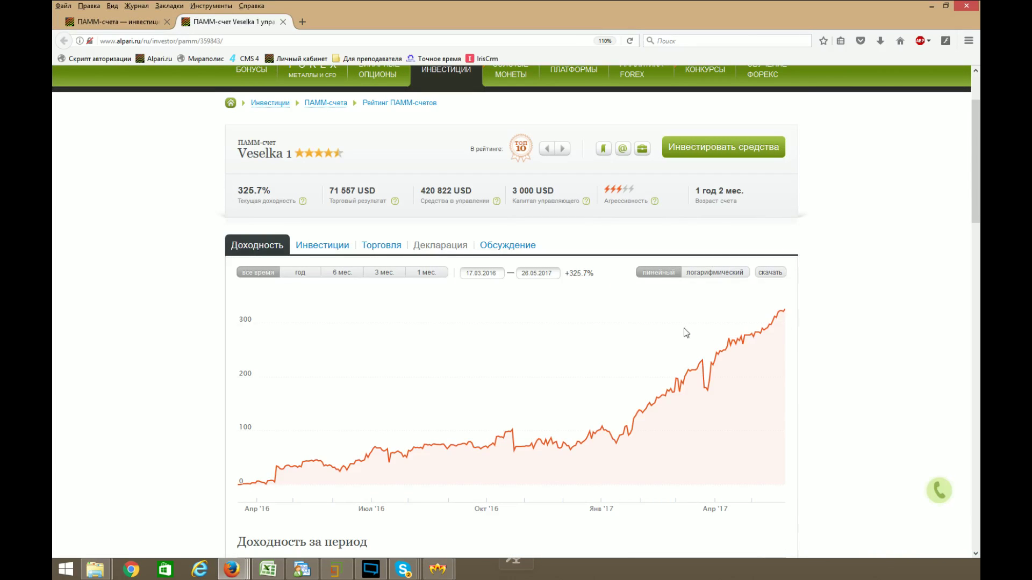
pyautogui.click(771, 273)
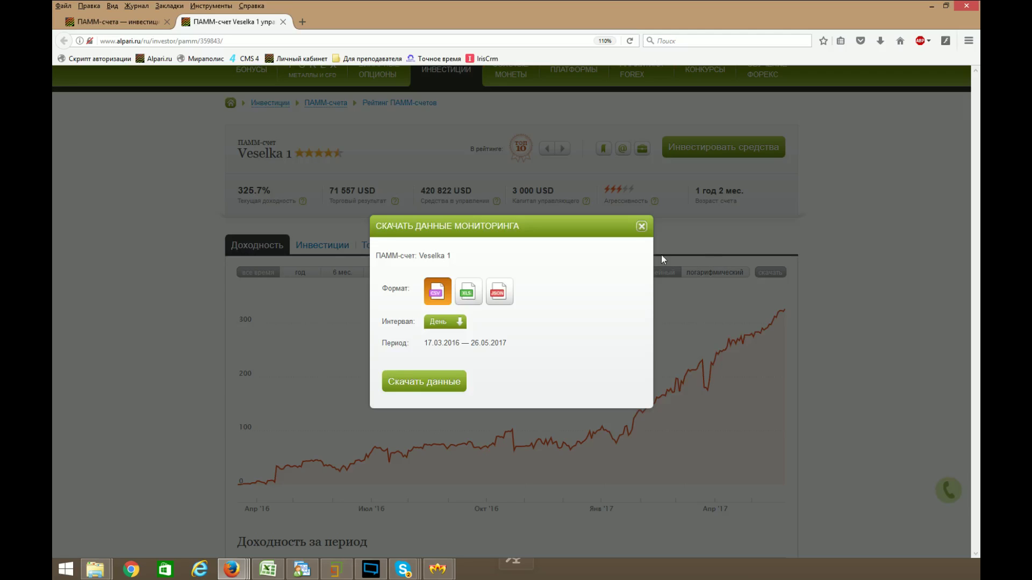
pyautogui.click(641, 226)
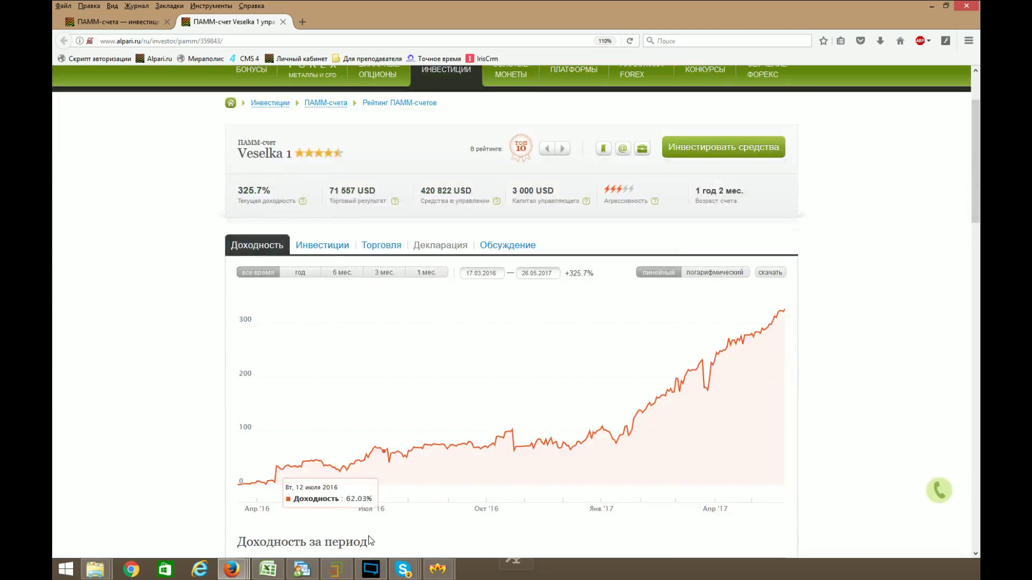
# Switch to the calculator workbook in Excel and set the manager's deposit in cell D2 to 3000.
pyautogui.click(268, 569)
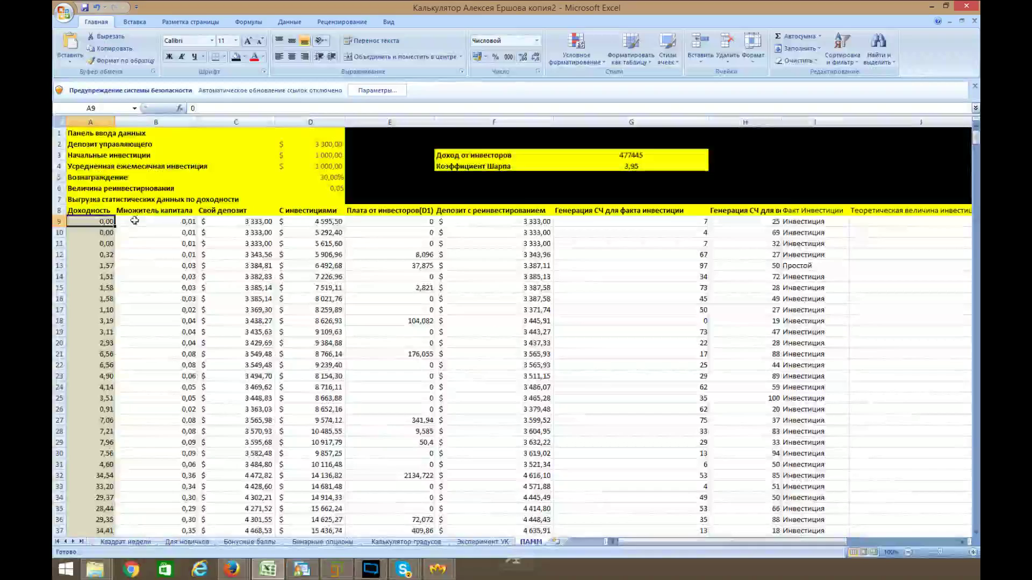
pyautogui.moveTo(977, 142)
pyautogui.mouseDown()
pyautogui.moveTo(953, 292)
pyautogui.moveTo(973, 566)
pyautogui.moveTo(976, 144)
pyautogui.mouseUp()
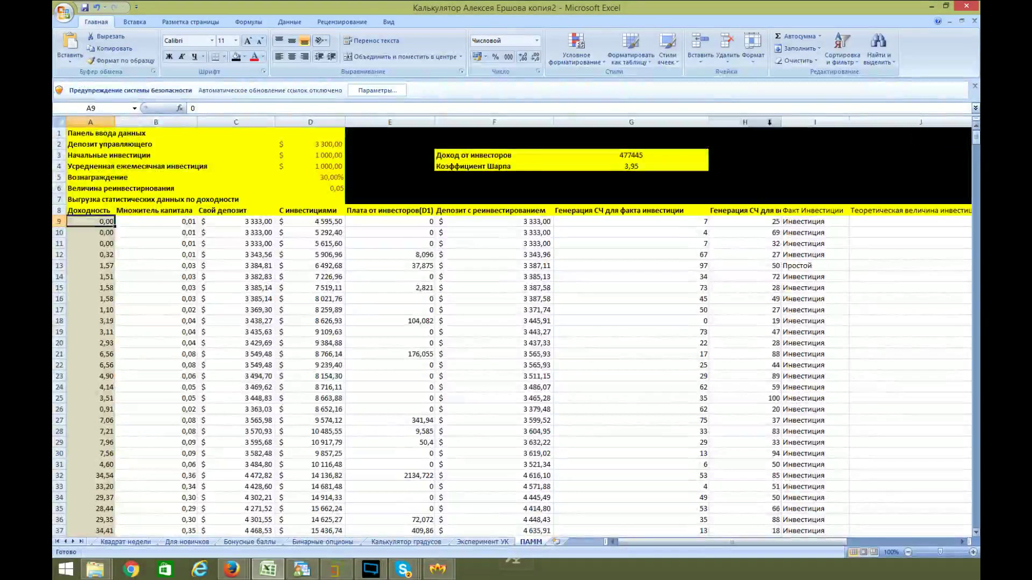
pyautogui.click(331, 144)
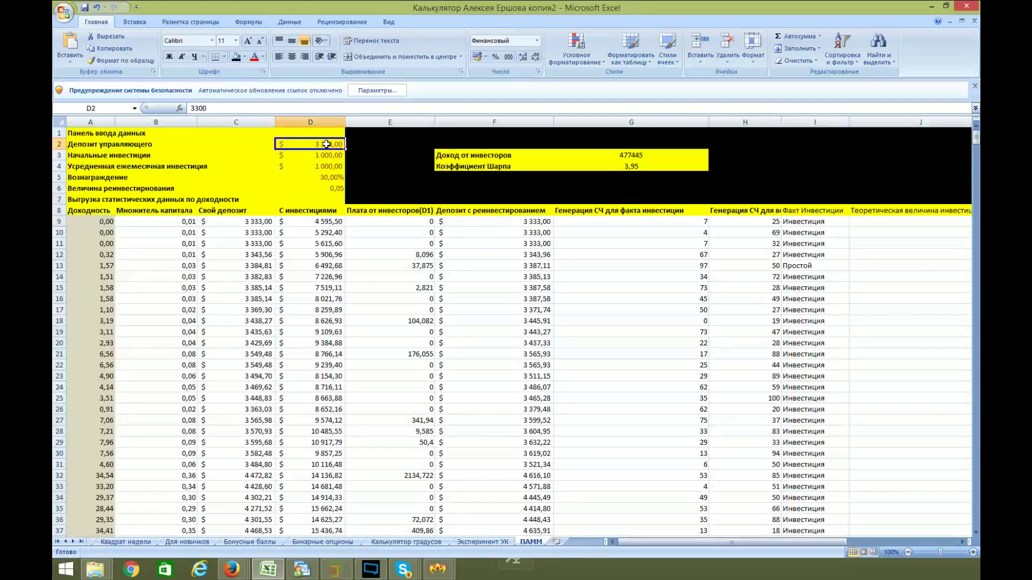
pyautogui.moveTo(210, 108); pyautogui.dragTo(189, 108)
pyautogui.write('3000')
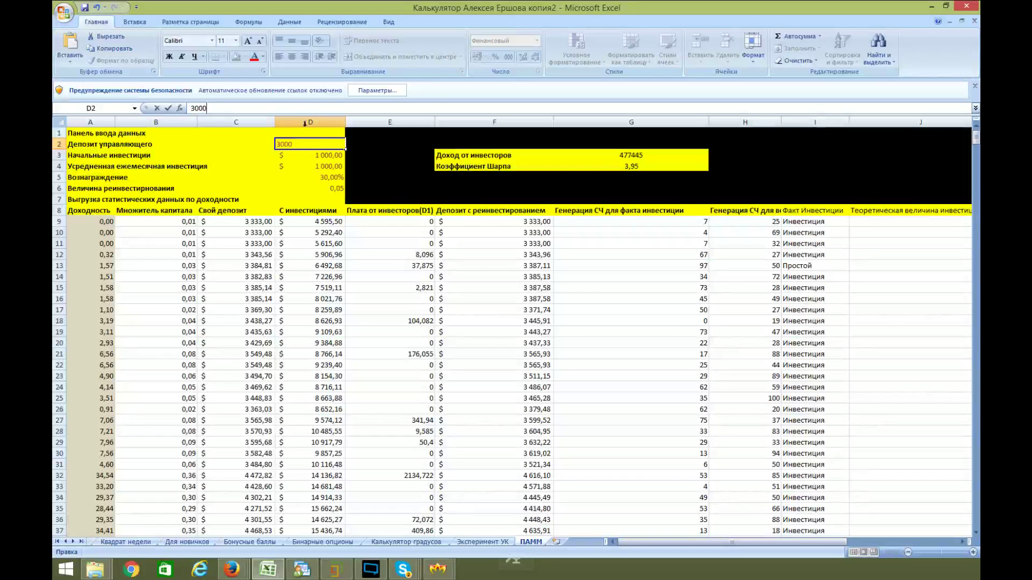
pyautogui.click(371, 143)
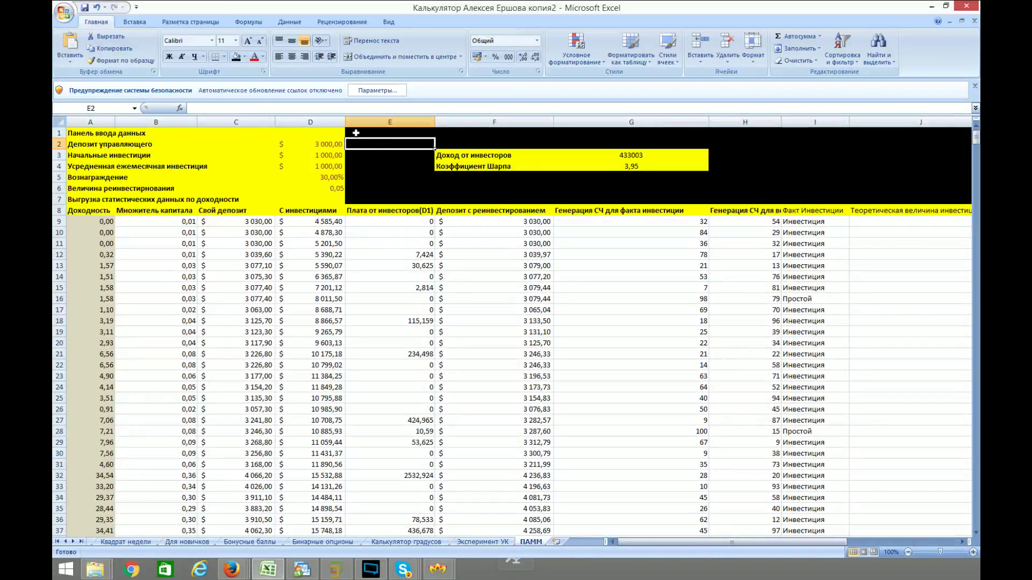
# Inspect the initial investment entry in D3 and the random-number formula in G9, leaving both as they are.
pyautogui.doubleClick(330, 155)
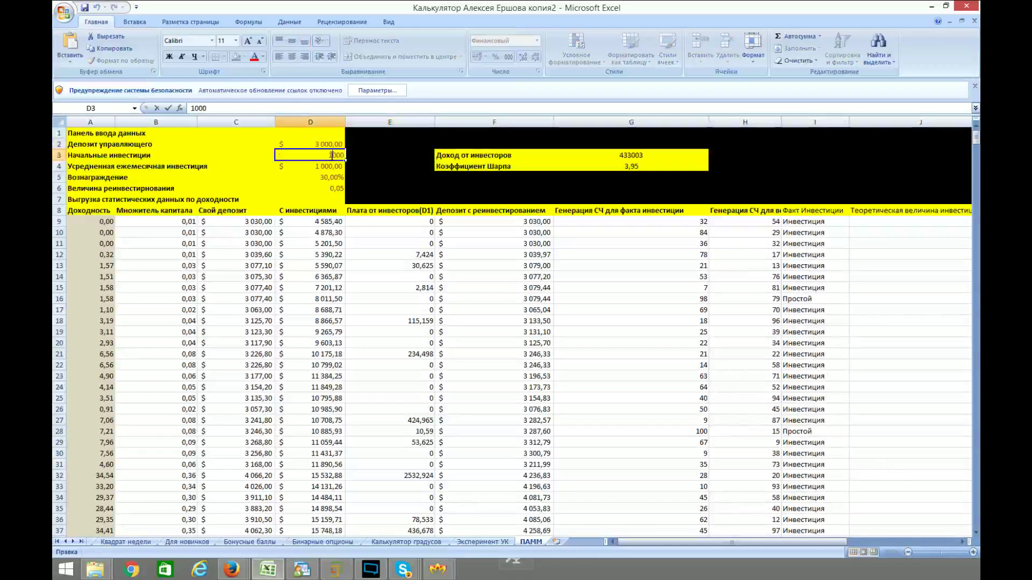
pyautogui.click(365, 155)
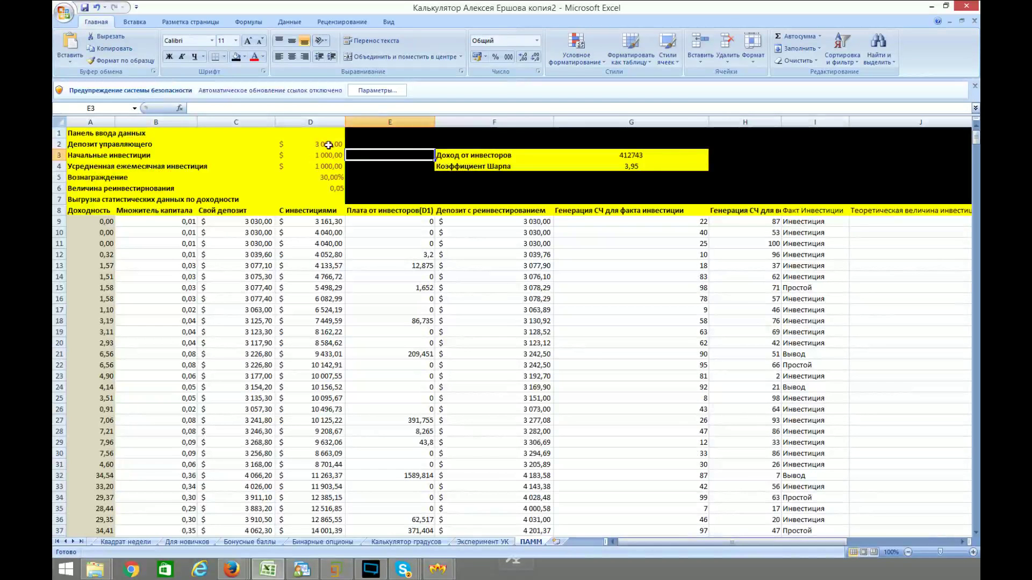
pyautogui.click(351, 198)
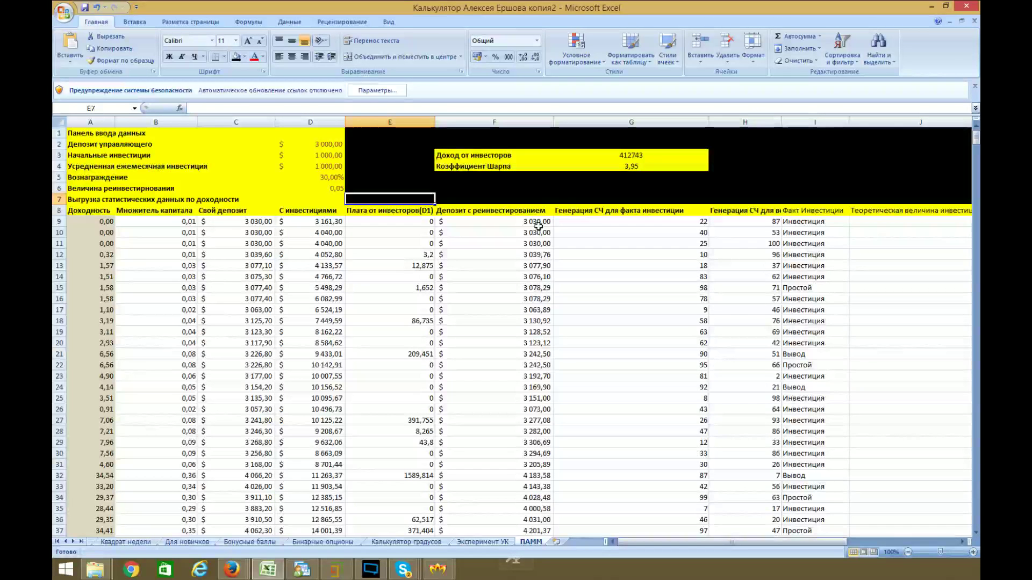
pyautogui.doubleClick(676, 222)
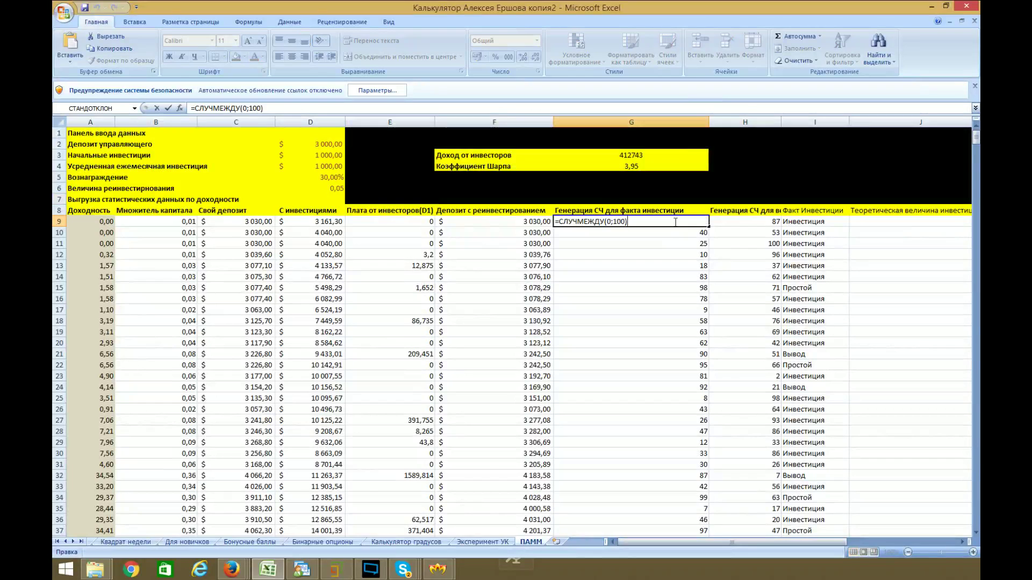
pyautogui.press('Return')
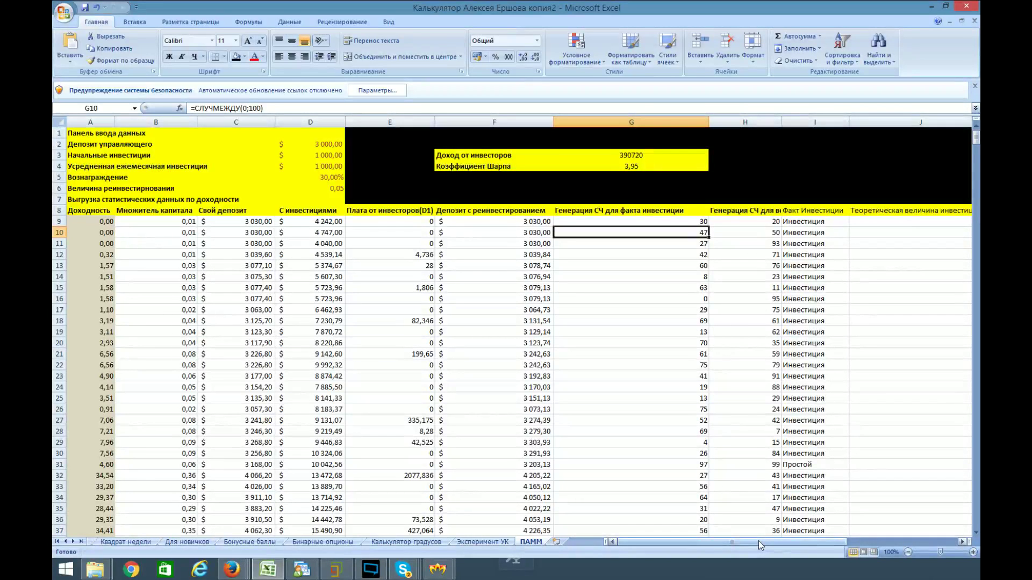
# Recalculate the random investment scenario repeatedly by re-entering blank cells in column AI, comparing the own-deposit and reinvestment curves on the chart.
pyautogui.moveTo(755, 543); pyautogui.dragTo(853, 535)
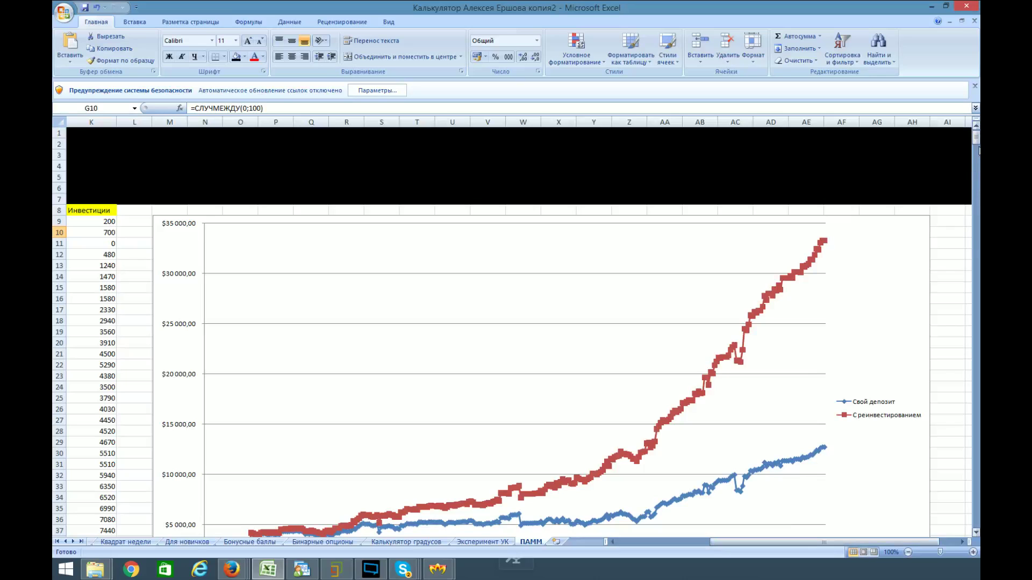
pyautogui.moveTo(978, 142); pyautogui.dragTo(978, 143)
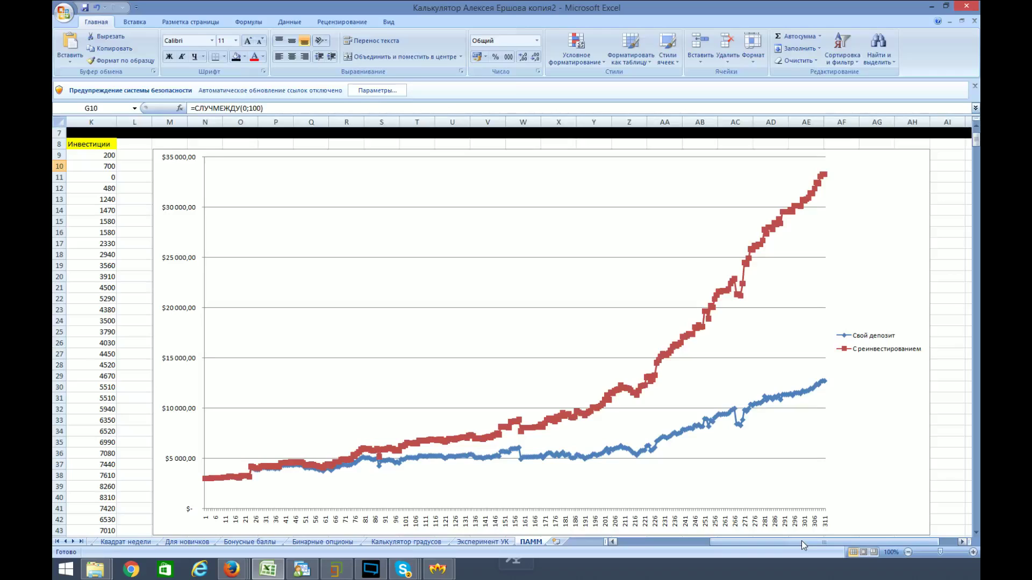
pyautogui.moveTo(801, 540); pyautogui.dragTo(802, 541)
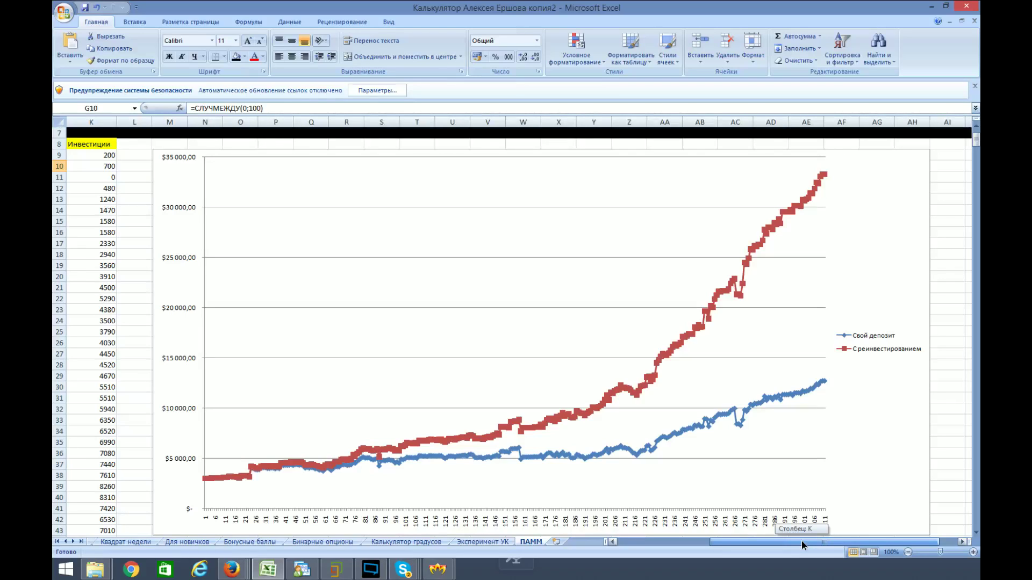
pyautogui.moveTo(801, 541); pyautogui.dragTo(801, 541)
pyautogui.doubleClick(948, 186)
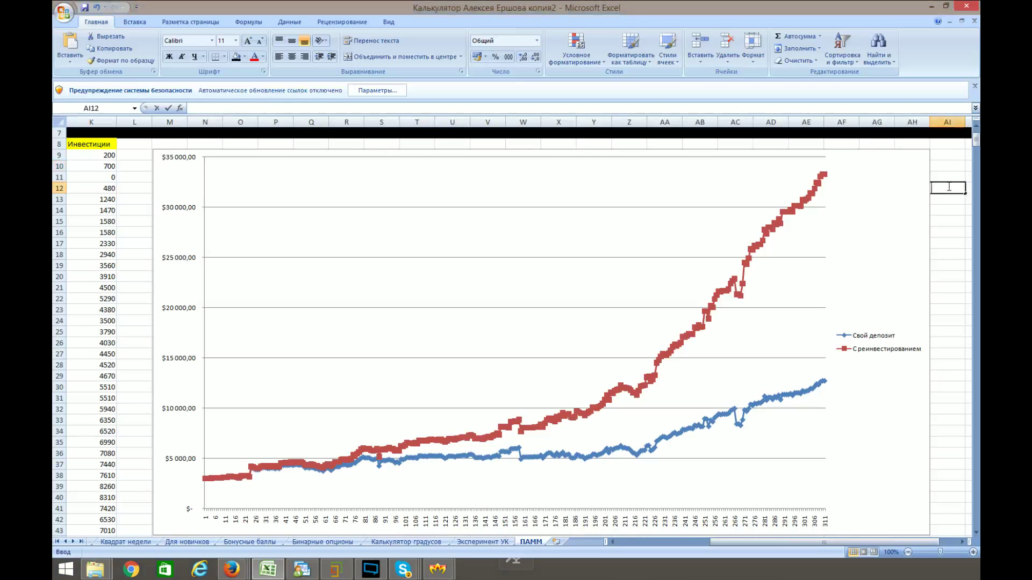
pyautogui.press('Return')
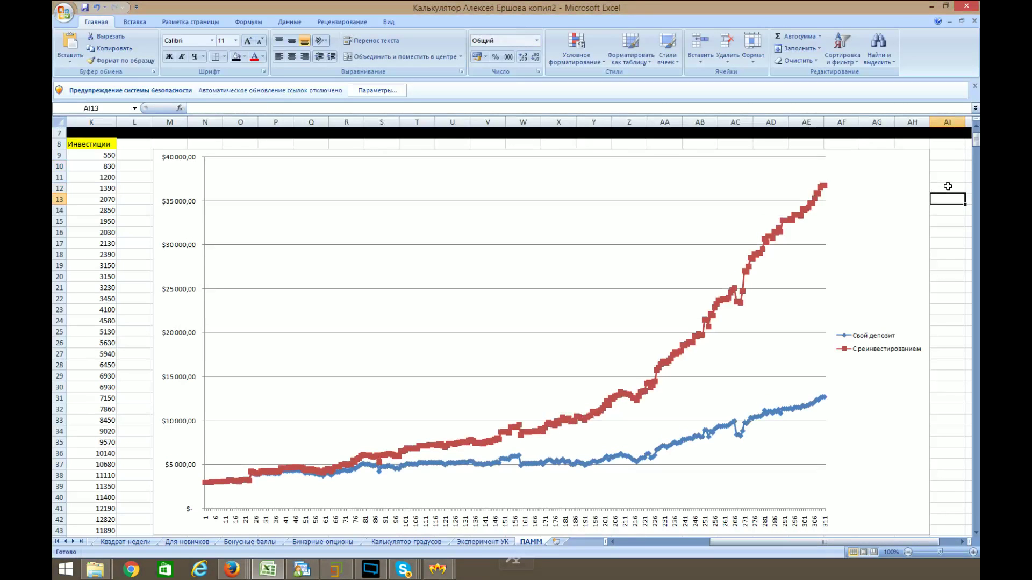
pyautogui.press('F9')
pyautogui.press('F9')
pyautogui.press('F9')
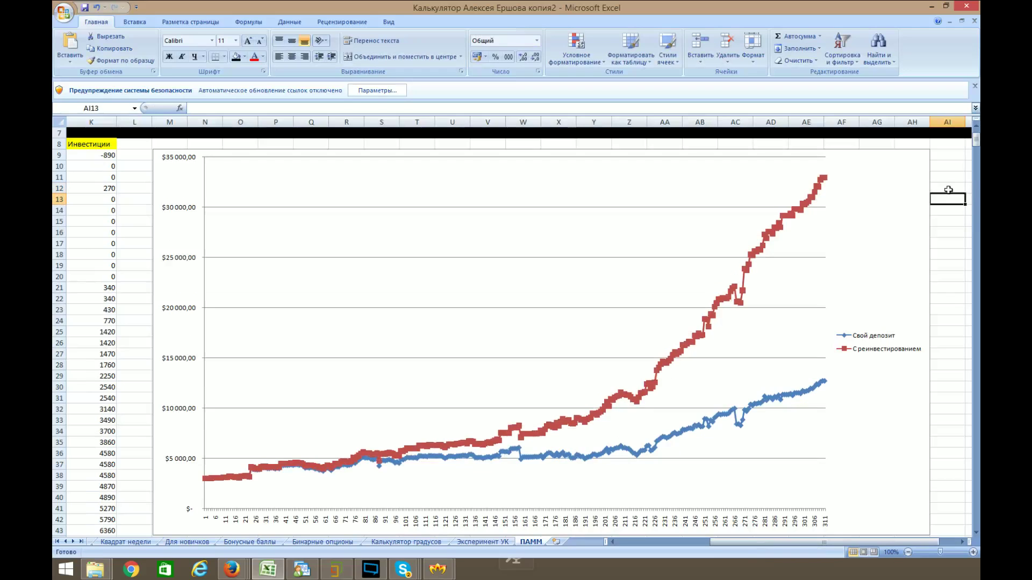
pyautogui.doubleClick(948, 189)
pyautogui.press('Return')
pyautogui.doubleClick(948, 190)
pyautogui.press('Return')
pyautogui.click(948, 190)
pyautogui.doubleClick(948, 190)
pyautogui.press('Return')
pyautogui.doubleClick(948, 190)
pyautogui.press('Return')
pyautogui.doubleClick(949, 189)
pyautogui.press('Return')
pyautogui.doubleClick(948, 190)
pyautogui.press('Return')
pyautogui.doubleClick(948, 190)
pyautogui.press('Return')
pyautogui.doubleClick(948, 190)
pyautogui.press('Return')
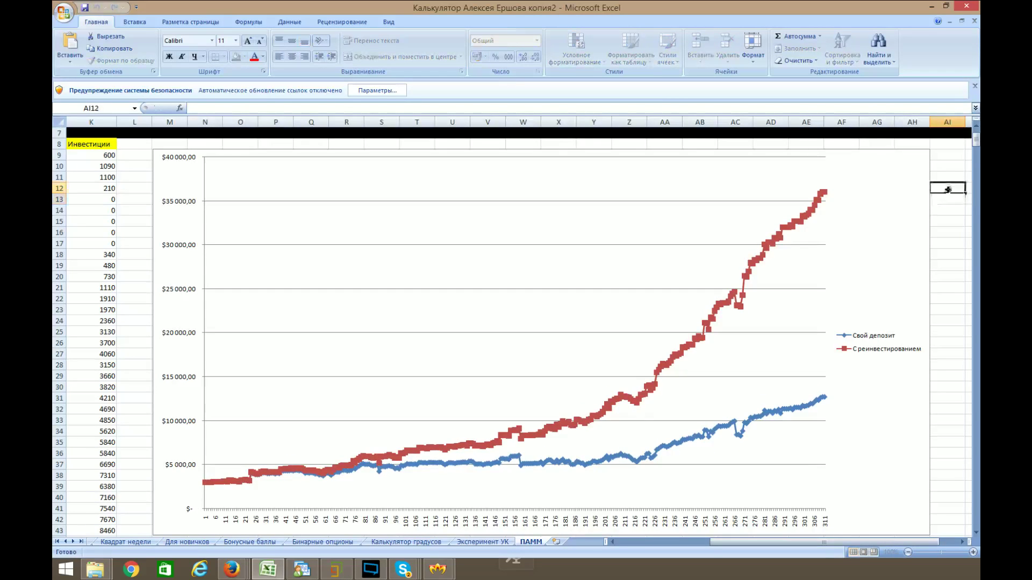
pyautogui.doubleClick(948, 190)
pyautogui.doubleClick(948, 189)
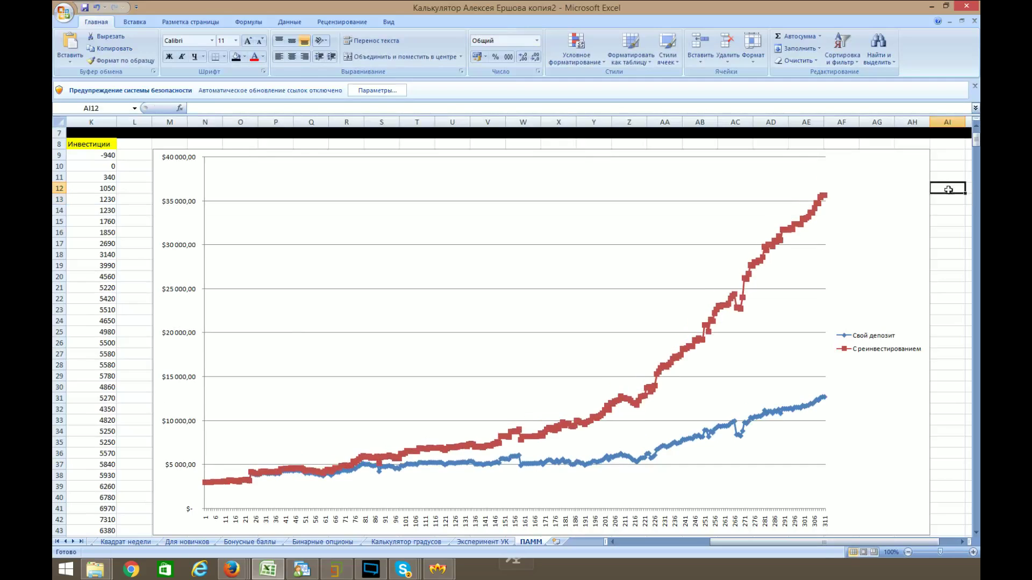
pyautogui.press('Return')
pyautogui.doubleClick(948, 190)
pyautogui.press('Return')
pyautogui.doubleClick(948, 189)
pyautogui.doubleClick(949, 190)
pyautogui.press('Return')
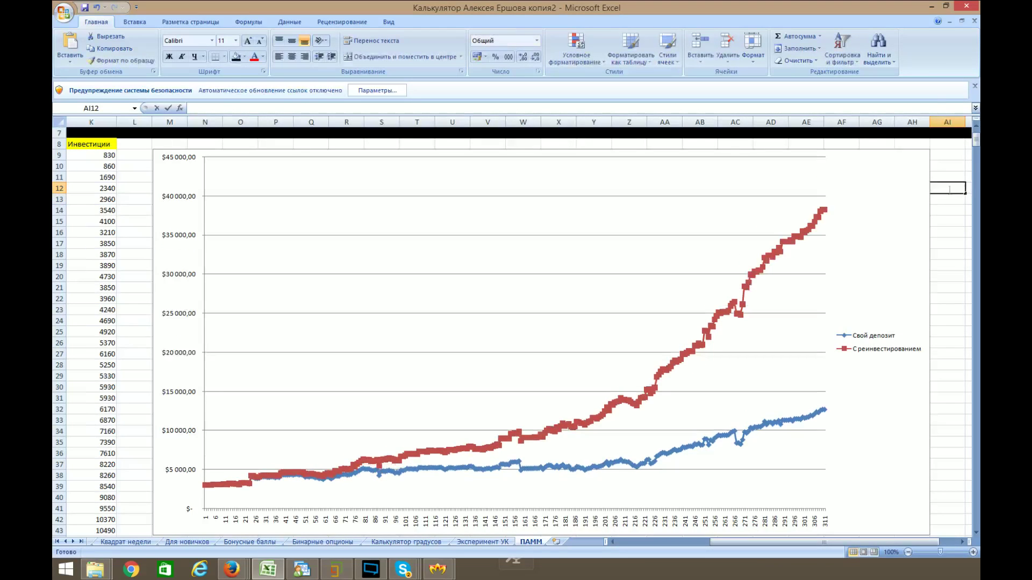
pyautogui.doubleClick(950, 190)
pyautogui.press('Return')
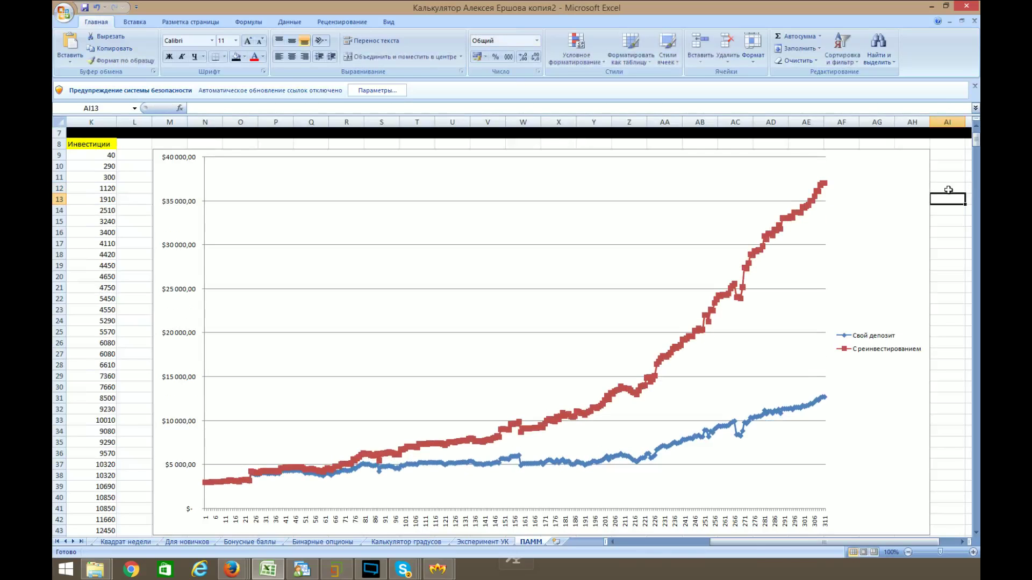
pyautogui.doubleClick(944, 207)
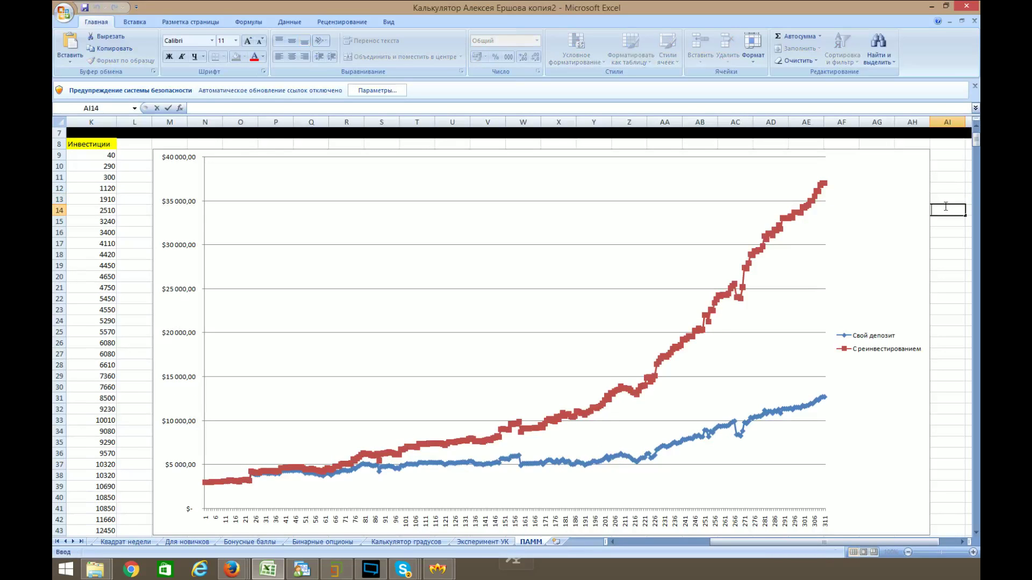
pyautogui.press('Return')
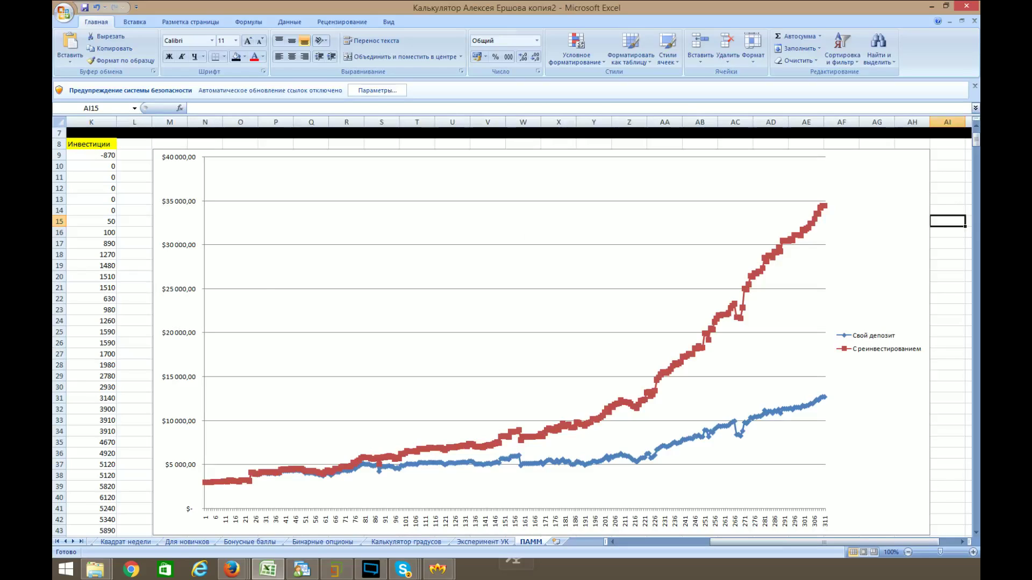
# Switch from the workbook back to Firefox.
pyautogui.hotkey('alt', 'Tab')
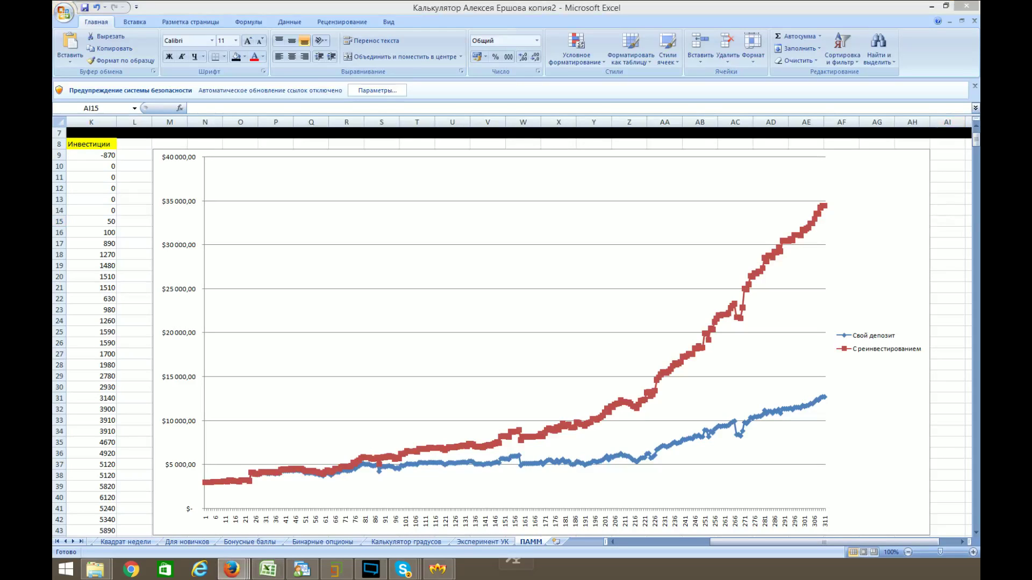